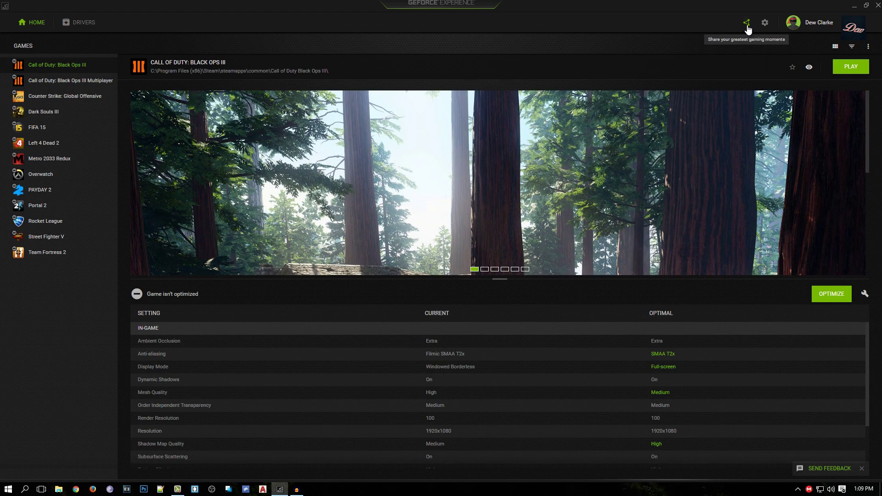
Open the share overlay's preferences and review the Connect page for Google, imgur, Twitch and YouTube logins.
click(747, 23)
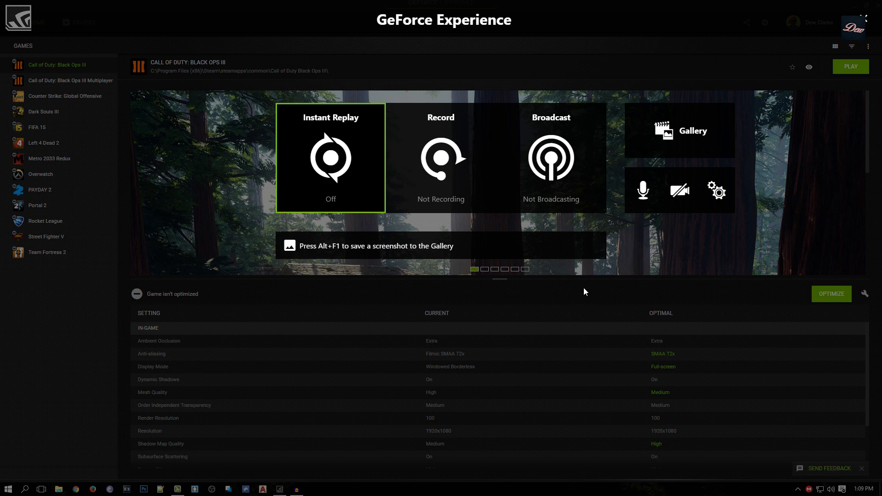
click(716, 190)
scroll(441, 161, down, 2)
scroll(438, 184, down, 2)
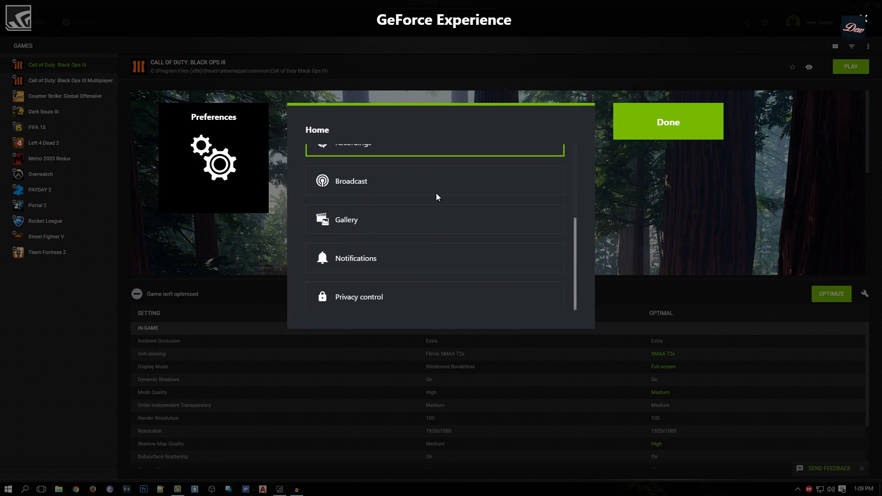
scroll(448, 221, up, 5)
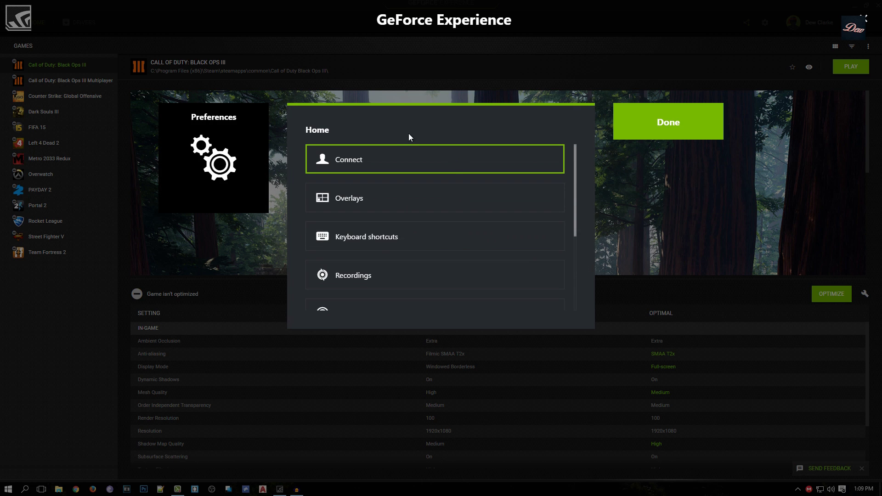
click(482, 165)
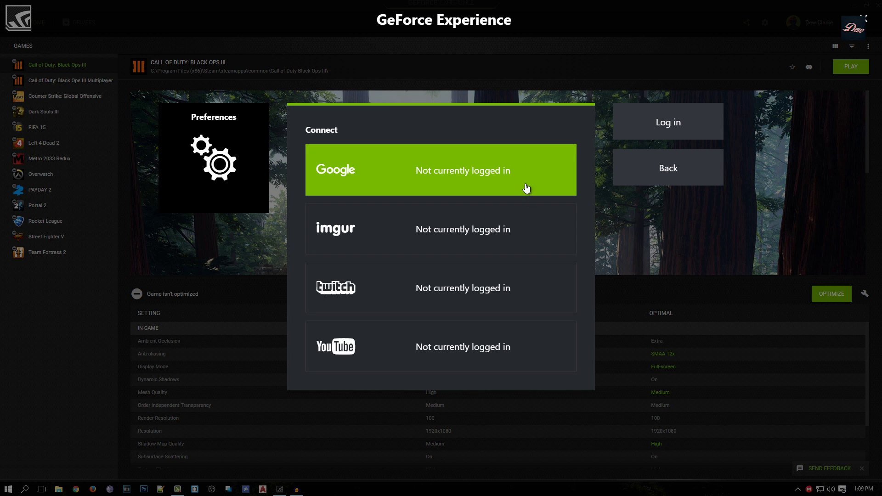
click(628, 164)
Review the overlay preferences, including the FPS Counter, and the list of keyboard shortcuts.
click(423, 201)
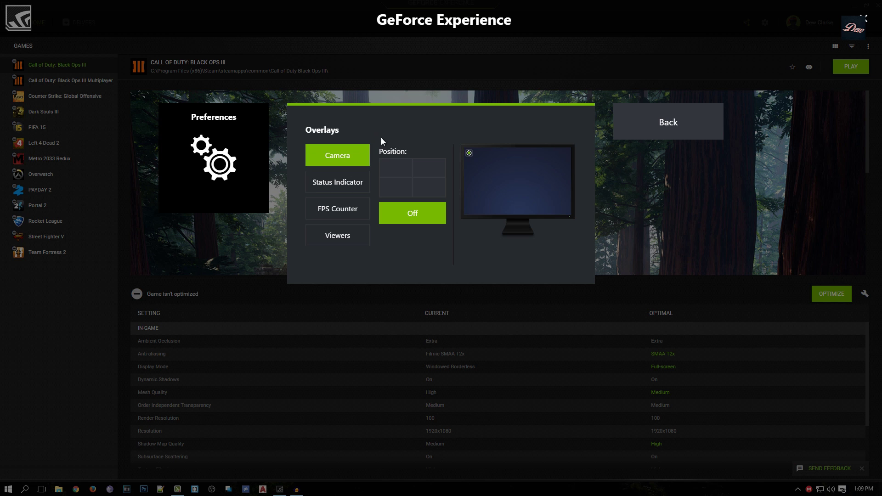
click(355, 217)
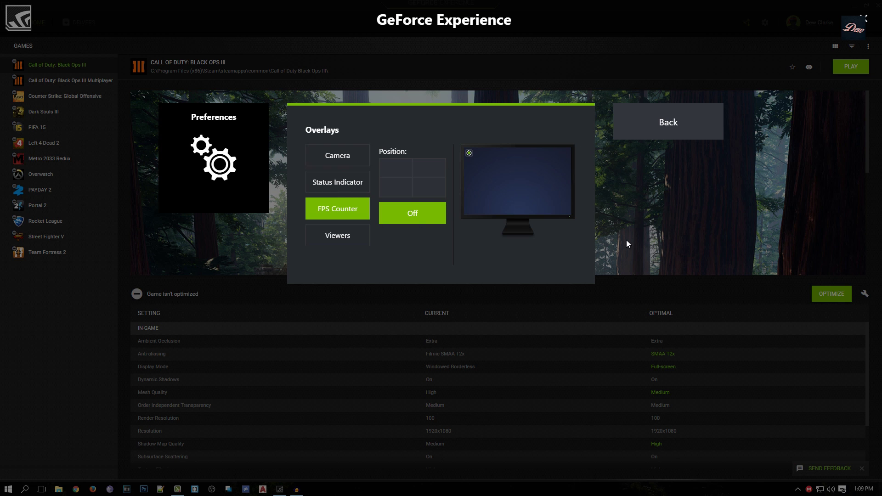
click(643, 133)
click(473, 238)
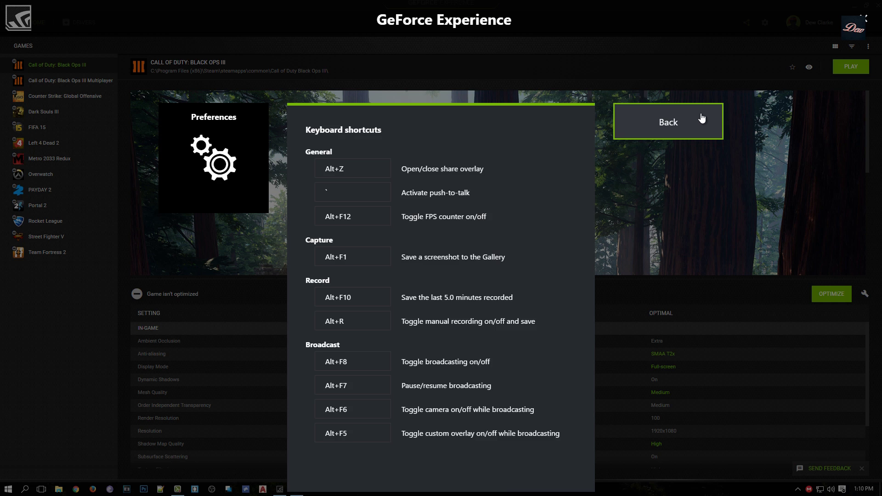
click(646, 118)
Set the Videos save location for recordings to the Screen Game Recording folder in C:\Users\Admin\Desktop.
click(451, 214)
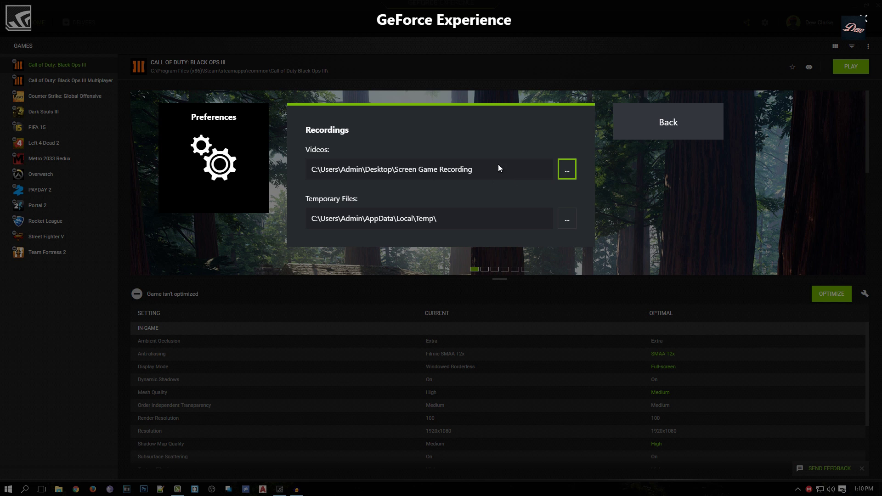
click(568, 170)
click(569, 153)
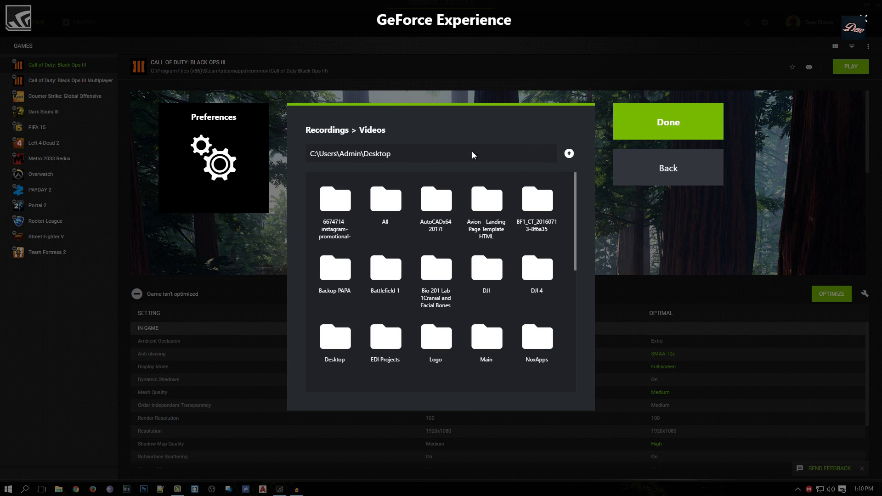
click(568, 154)
click(569, 154)
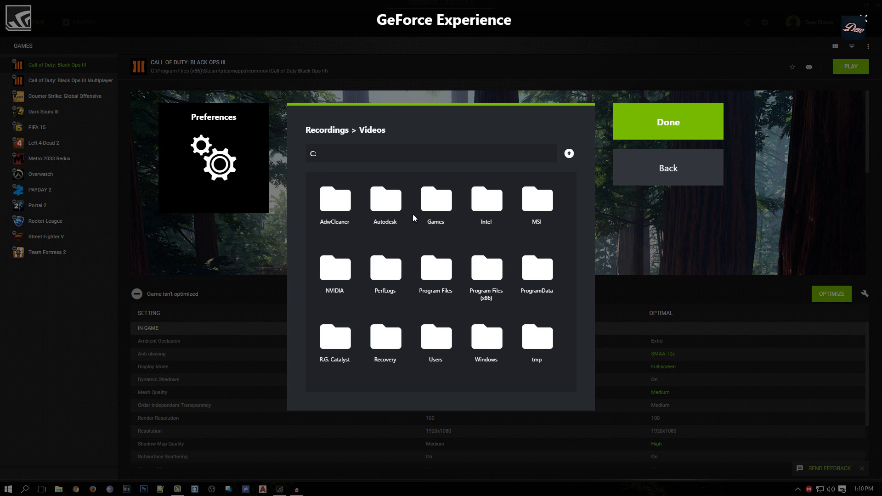
click(434, 338)
click(334, 197)
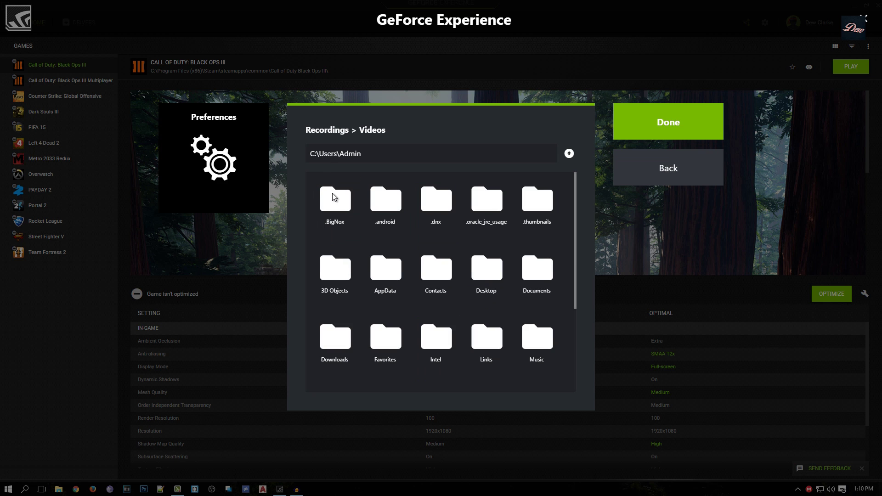
click(485, 275)
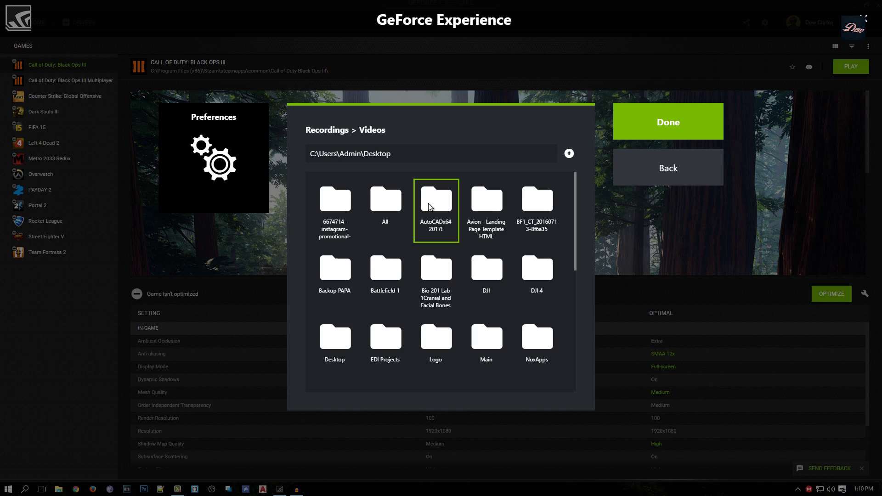
scroll(486, 213, down, 3)
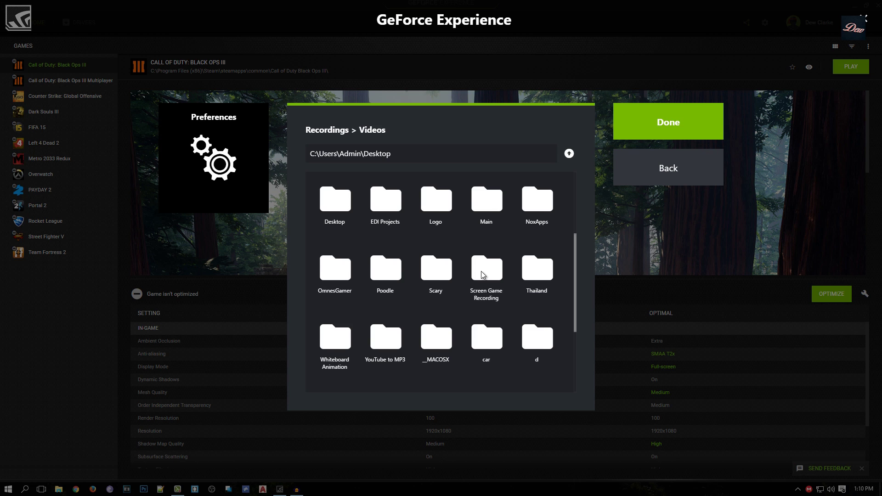
click(484, 275)
click(662, 124)
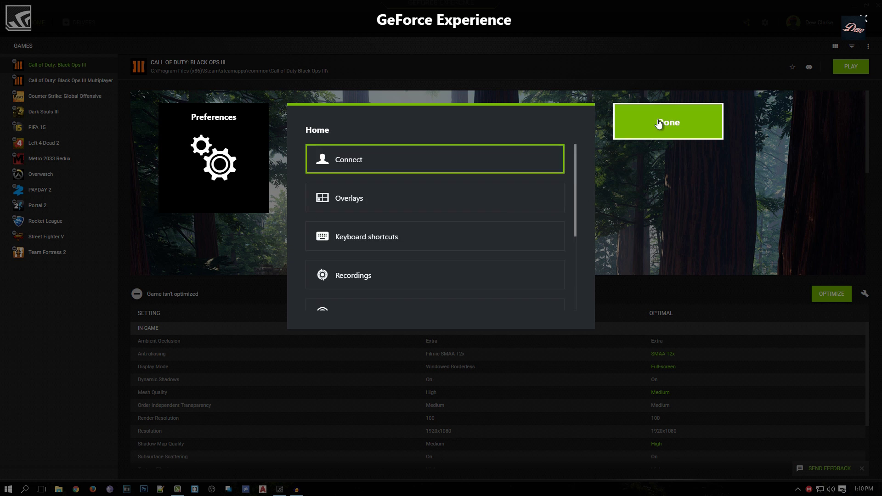
Review the broadcast preferences and the custom overlay file browser without choosing a file.
scroll(443, 224, down, 2)
click(443, 223)
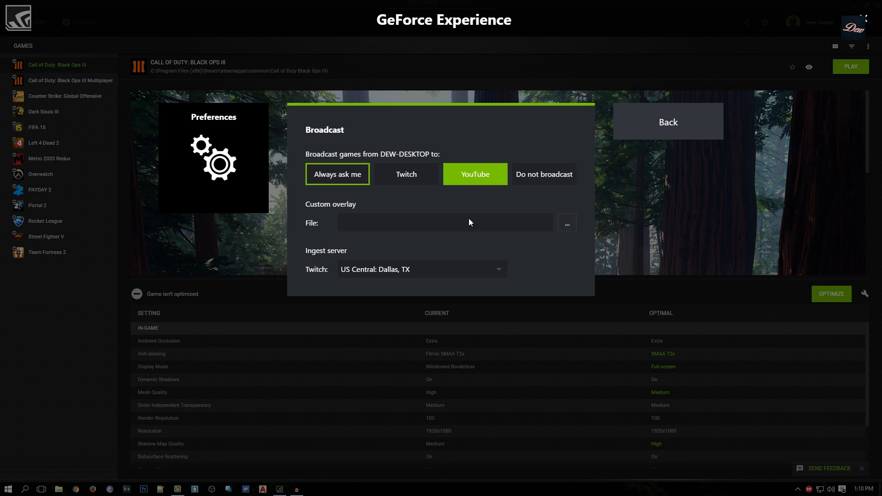
click(567, 225)
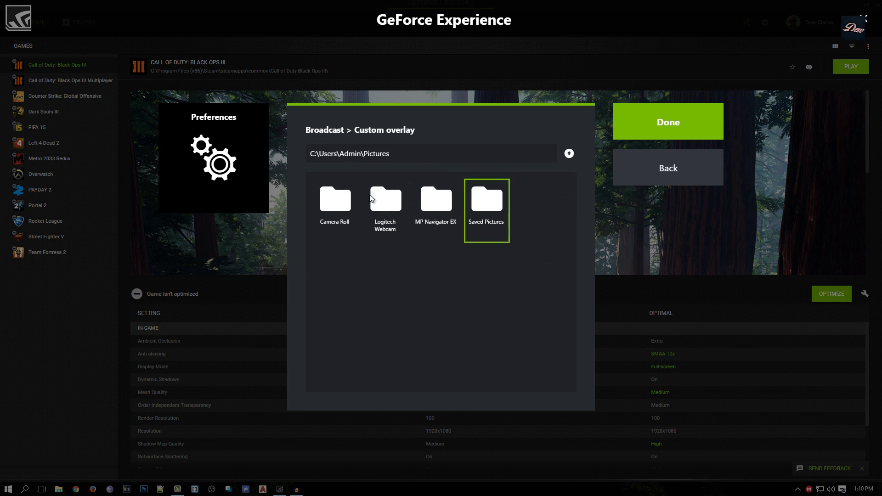
click(635, 177)
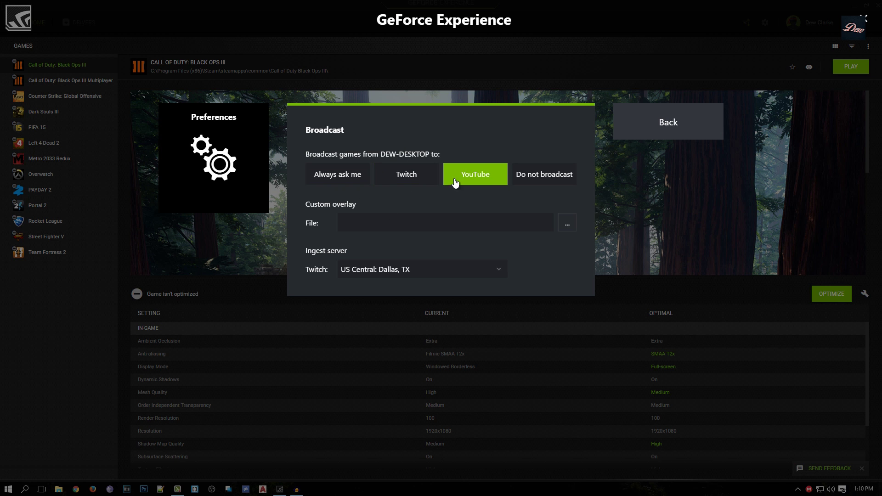
click(671, 129)
Check the Gallery preferences for where images are uploaded.
scroll(460, 207, down, 1)
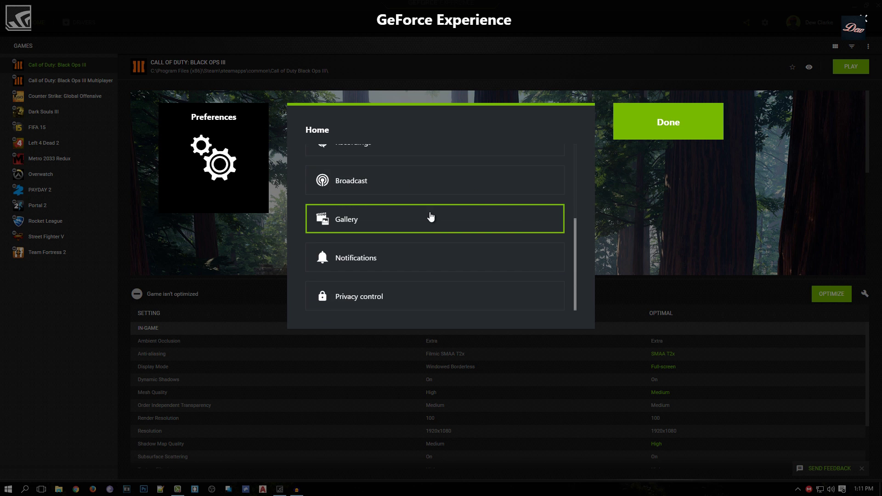
click(429, 217)
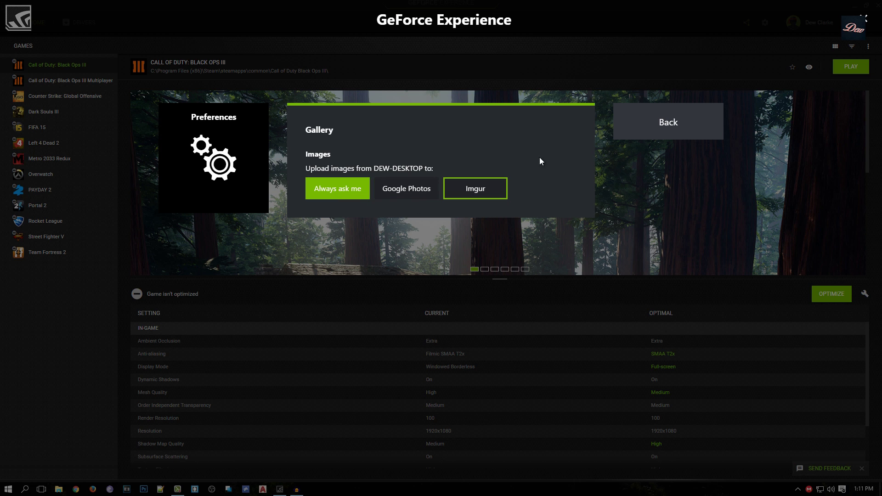
key(Escape)
Switch all share overlay notifications on and back off in the notification preferences.
click(431, 256)
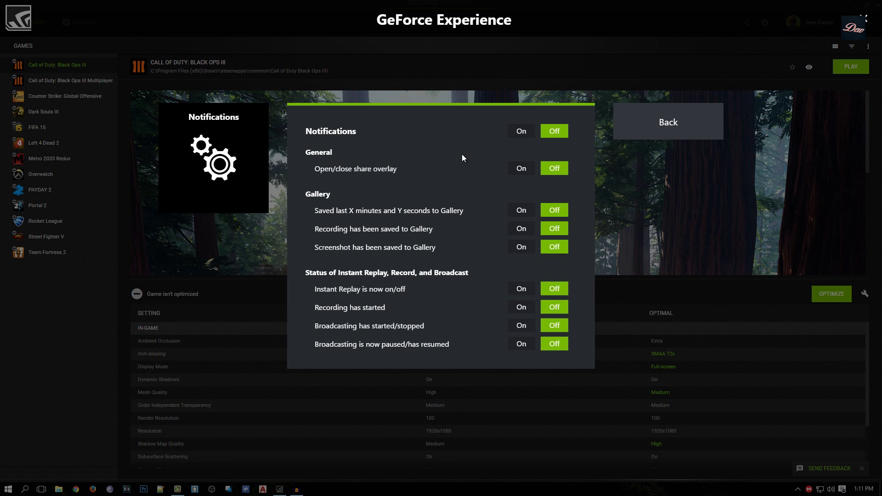
click(519, 134)
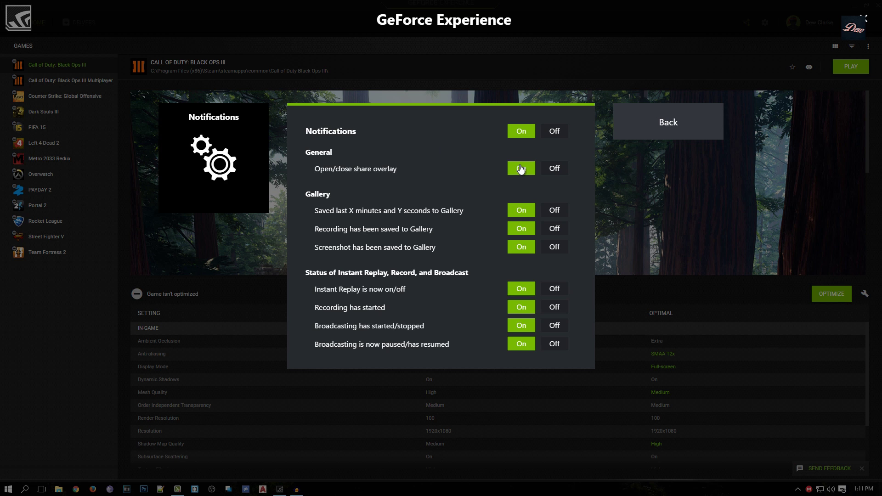
click(555, 133)
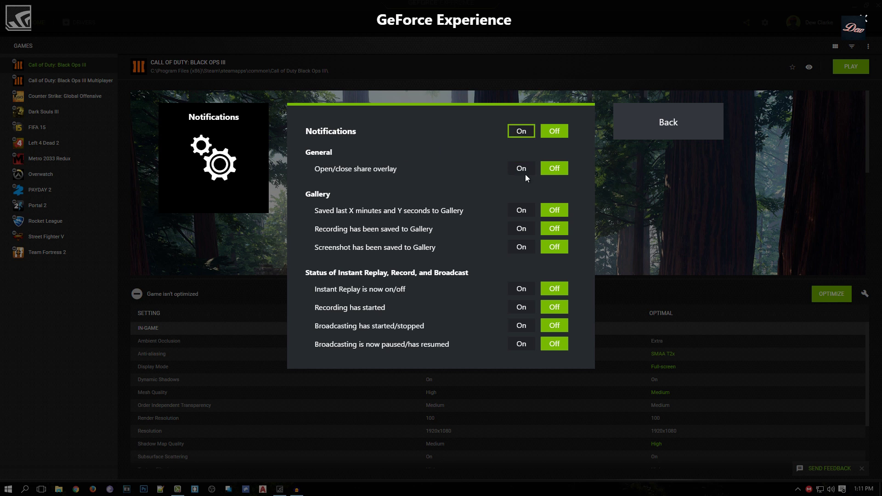
click(648, 134)
Switch desktop capture off and back on in the privacy control, and return to the share overlay's main view.
scroll(400, 285, down, 2)
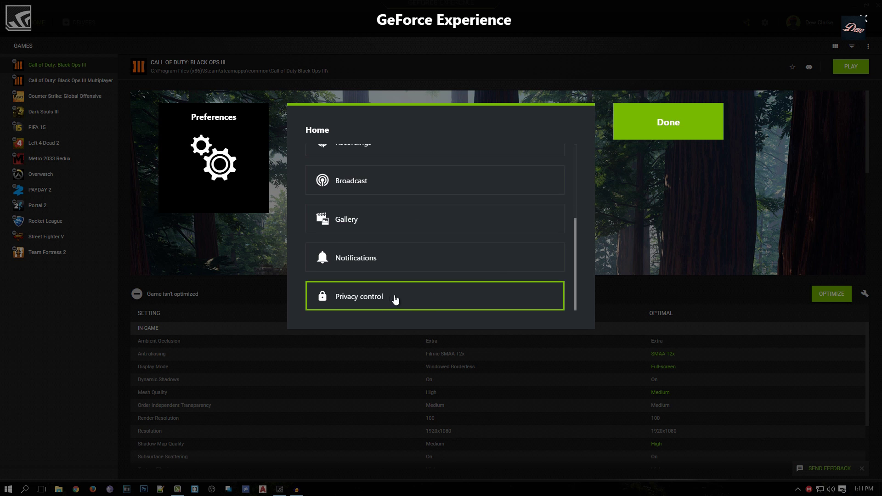
click(437, 299)
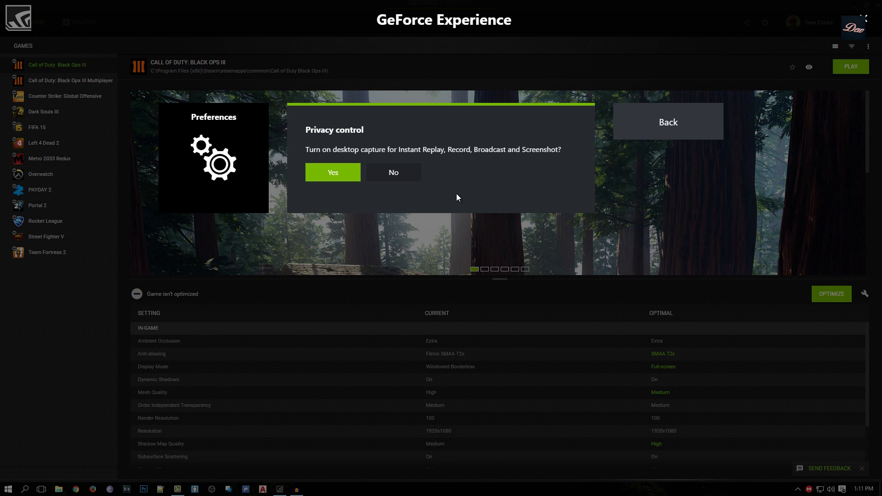
click(394, 173)
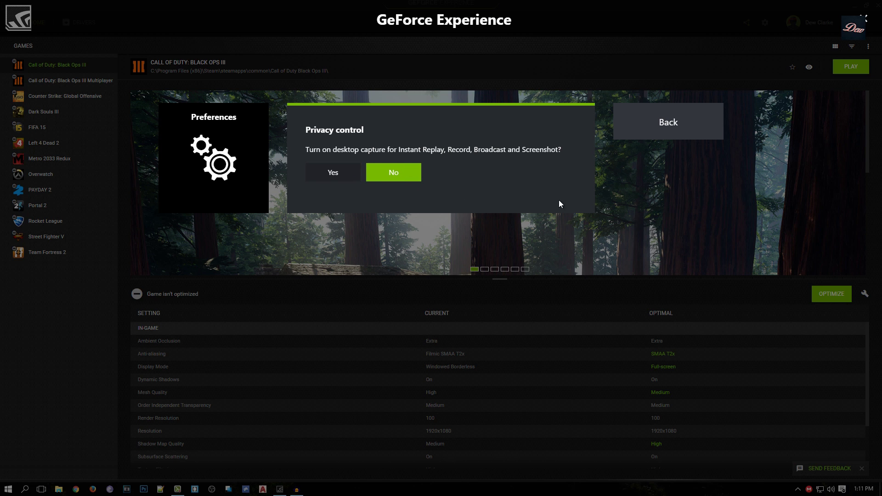
click(351, 180)
click(671, 123)
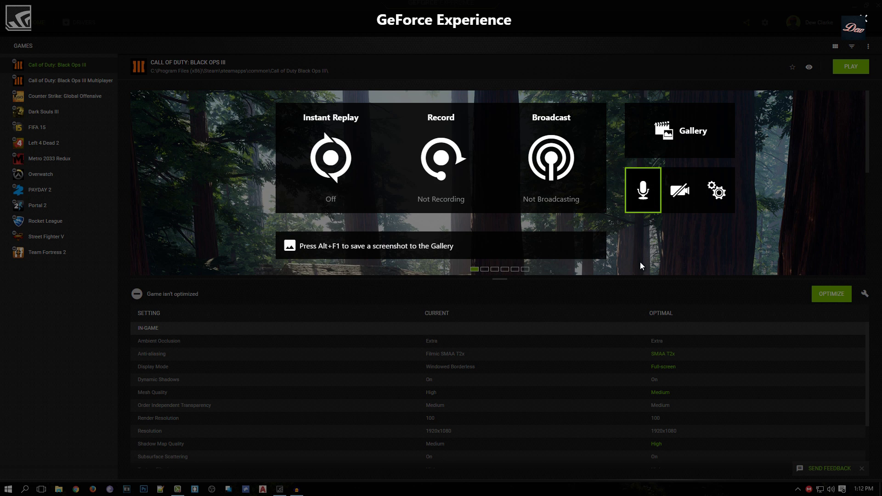
Review the microphone modes and the recording device, volume and boost customization without saving changes.
click(643, 191)
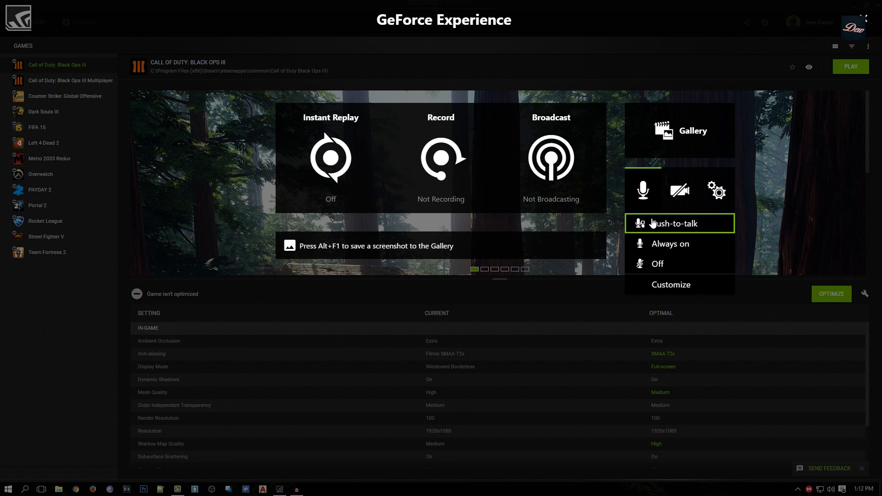
key(Right)
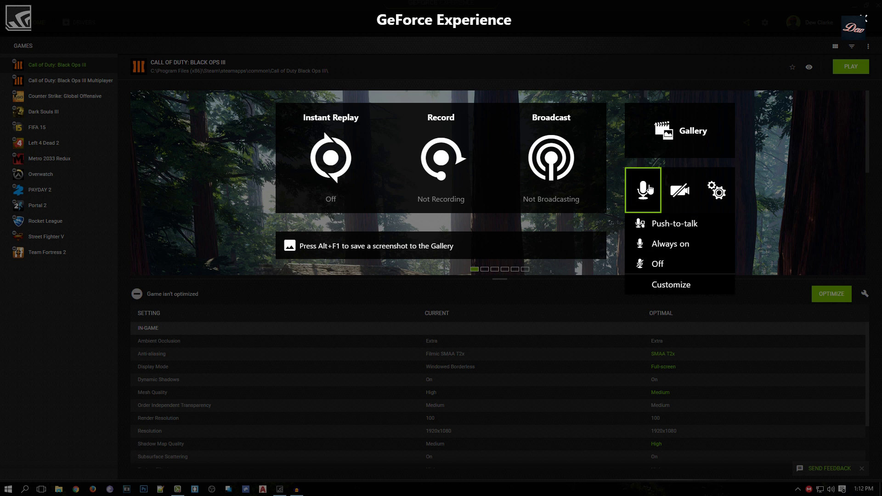
click(646, 189)
click(646, 190)
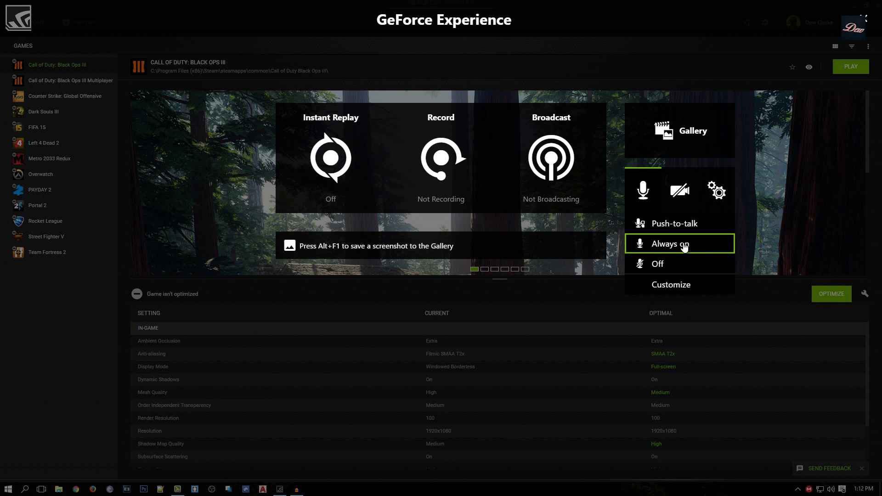
click(685, 285)
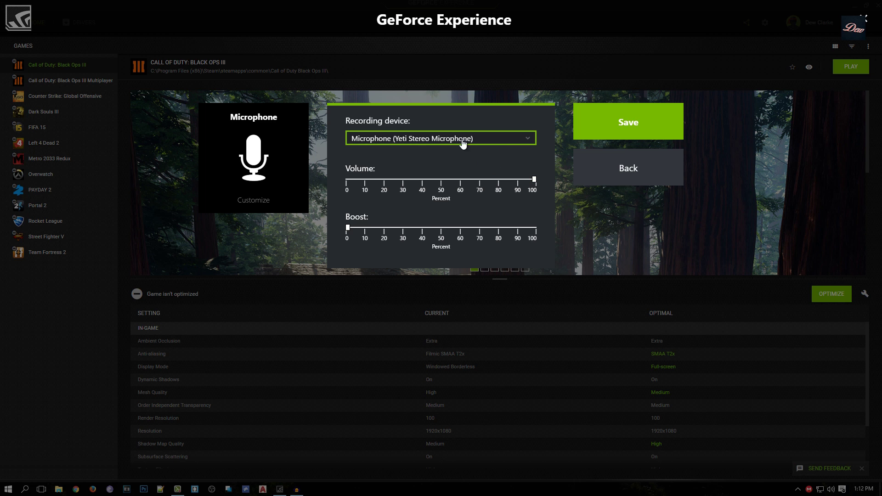
click(631, 161)
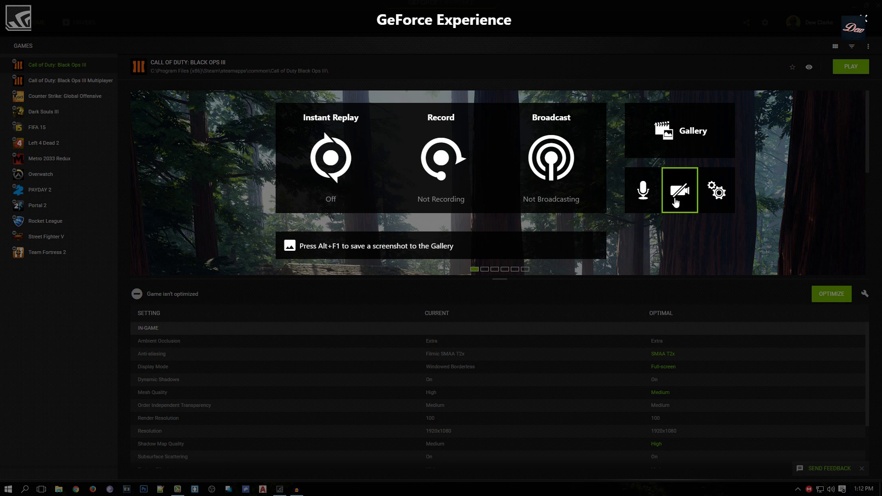
Look through the share overlay's camera, broadcast and microphone options.
click(685, 199)
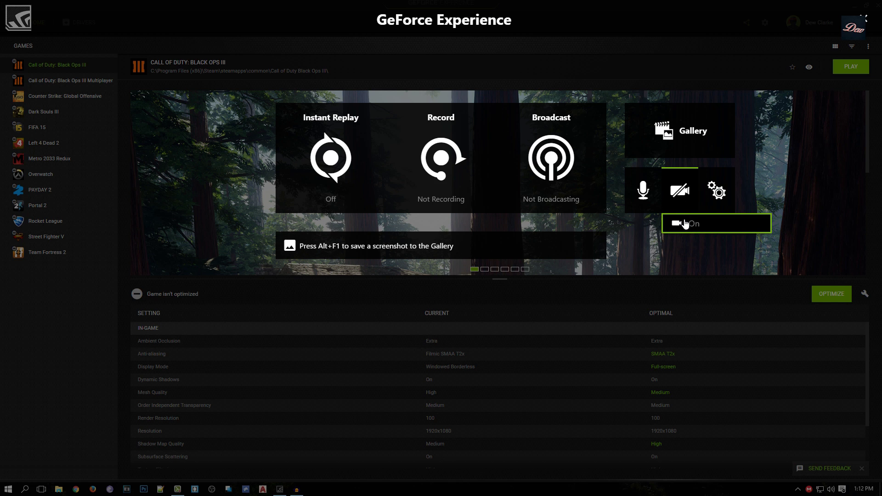
click(602, 184)
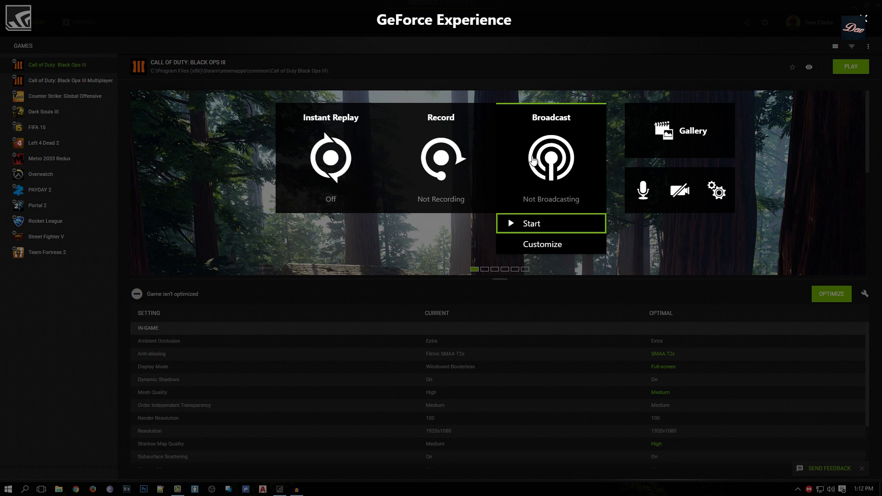
click(644, 191)
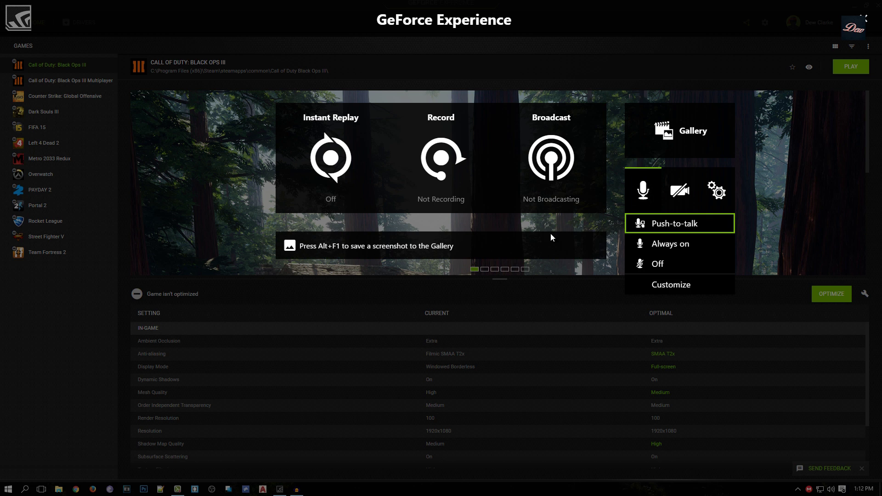
click(696, 205)
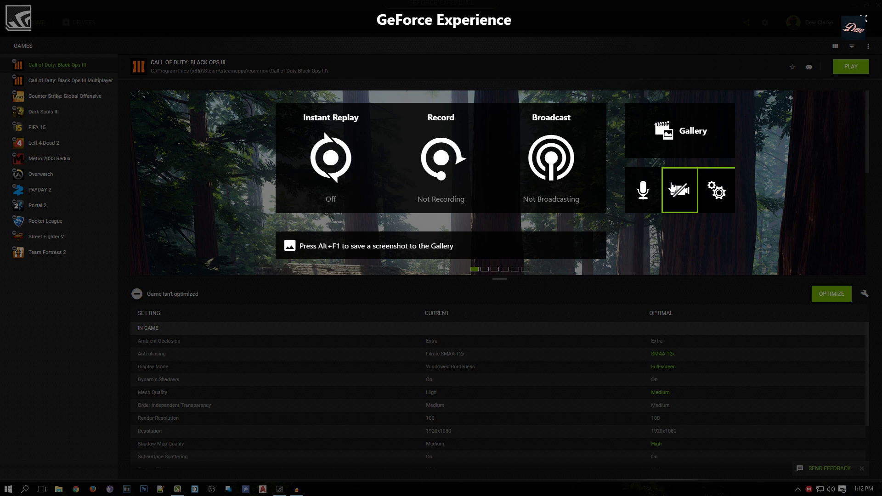
View the gallery of captured screenshots and videos, and return to the share overlay's main view.
click(696, 128)
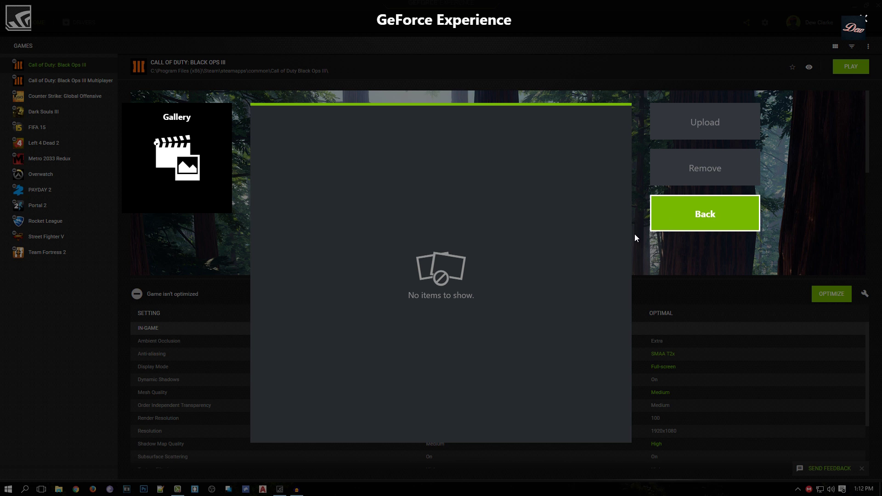
key(Escape)
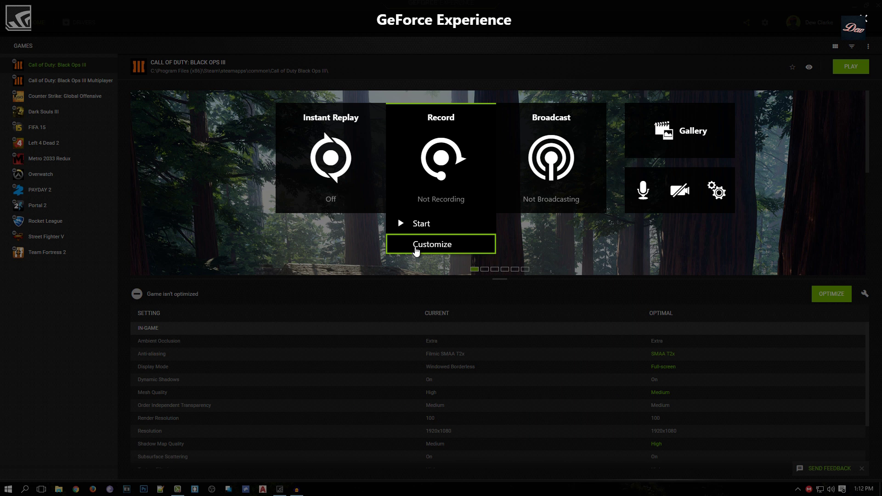
Customize the recording settings by trying the Low quality preset, switching back to High, and saving.
click(463, 250)
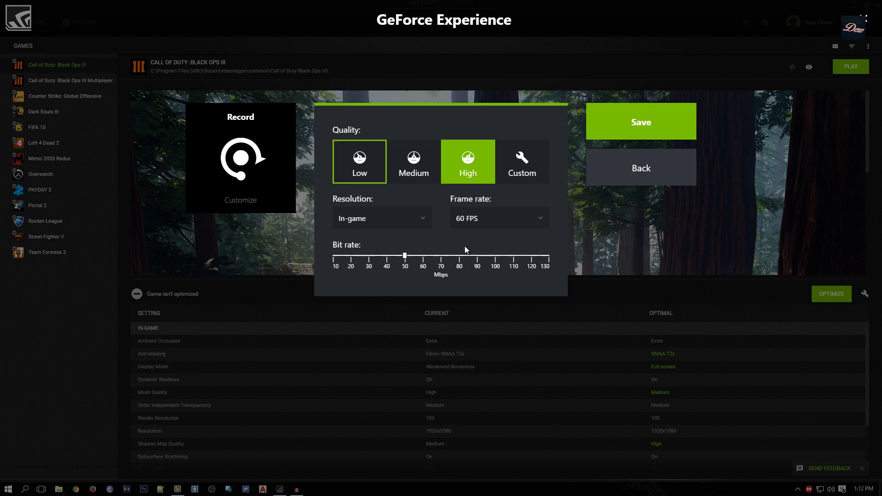
click(360, 177)
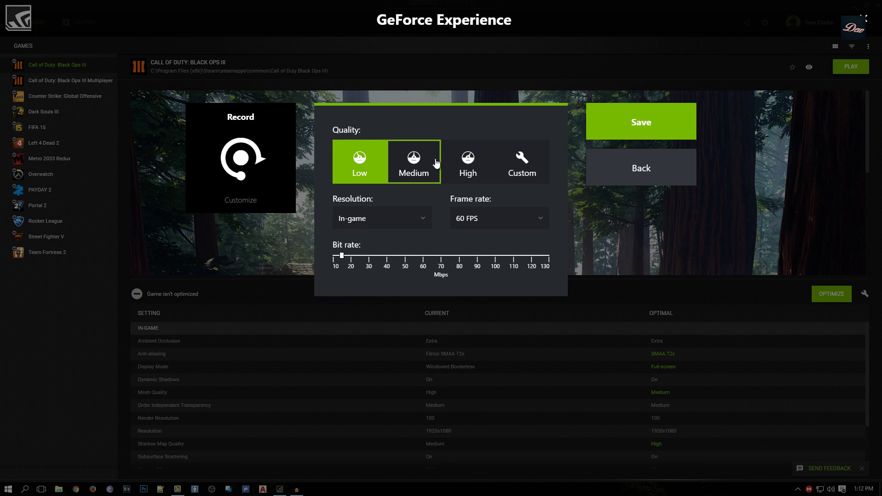
click(453, 160)
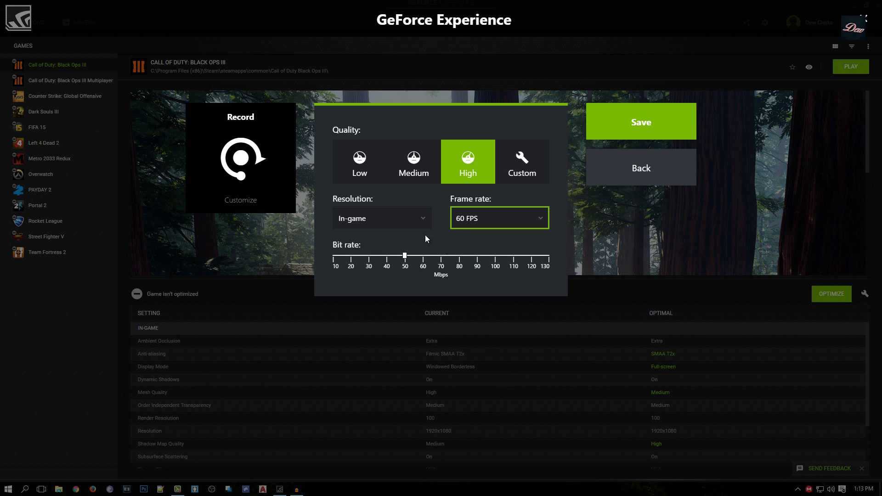
click(654, 129)
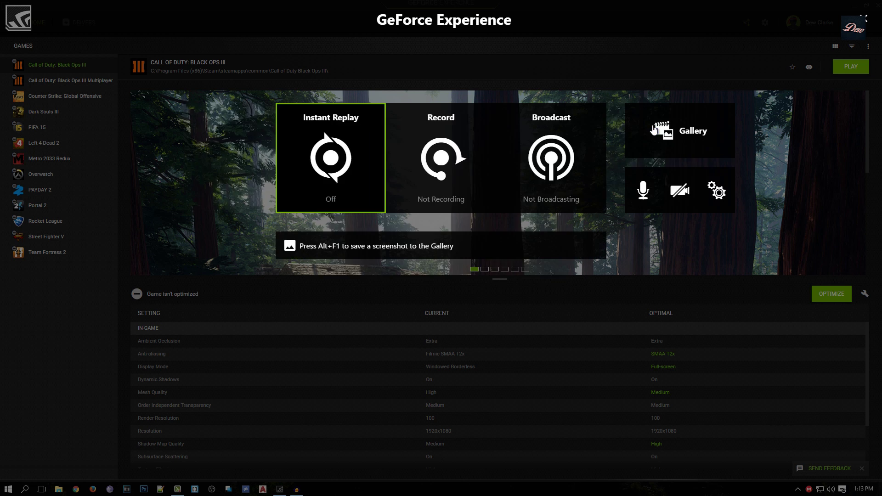